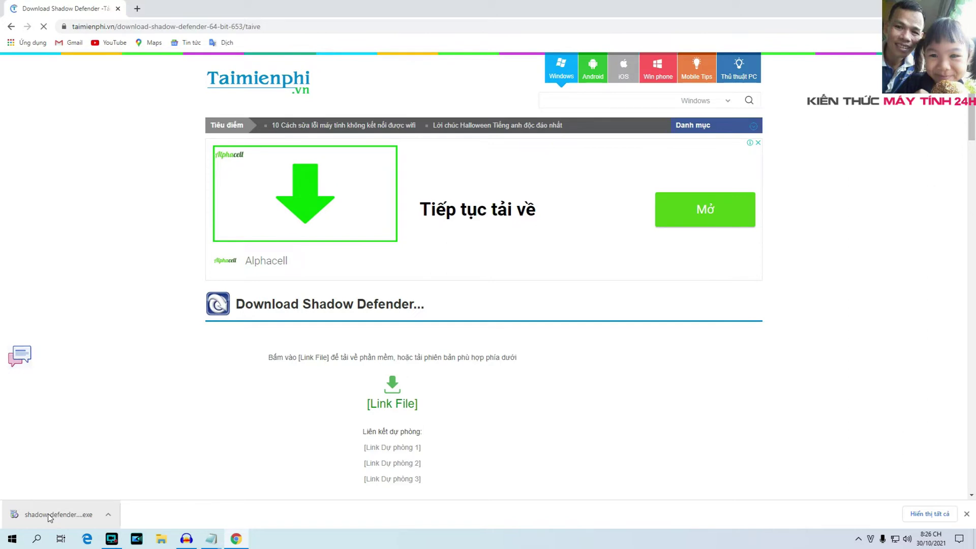
Run the downloaded shadow-defender.exe installer from Chrome's download bar
left_click(67, 514)
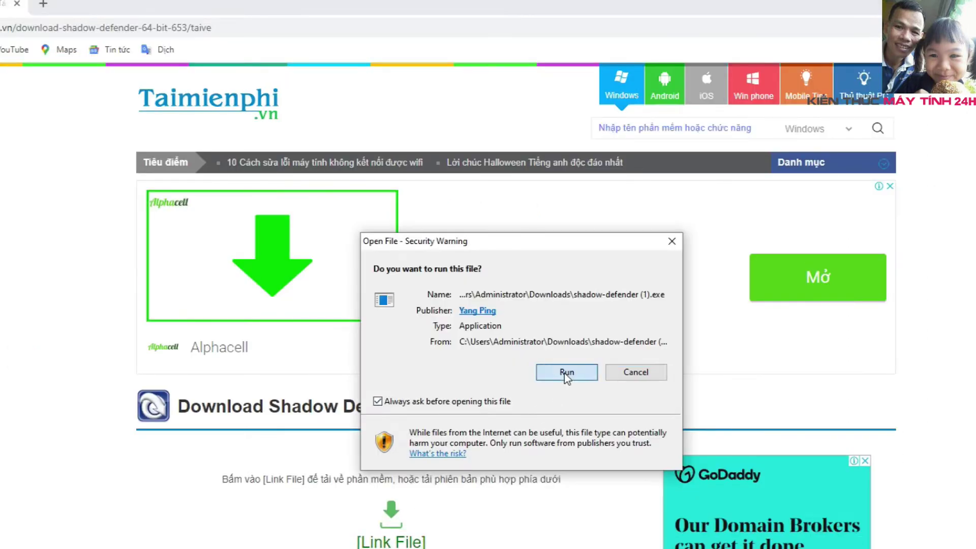
Install Shadow Defender 1.4.0.629 with default folder and both shortcut icons, then restart now
left_click(563, 374)
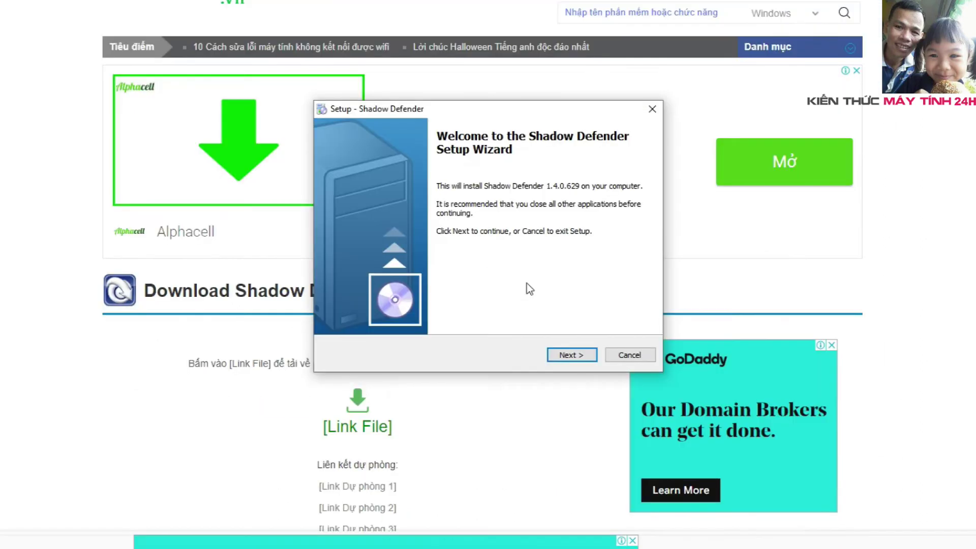
left_click(573, 355)
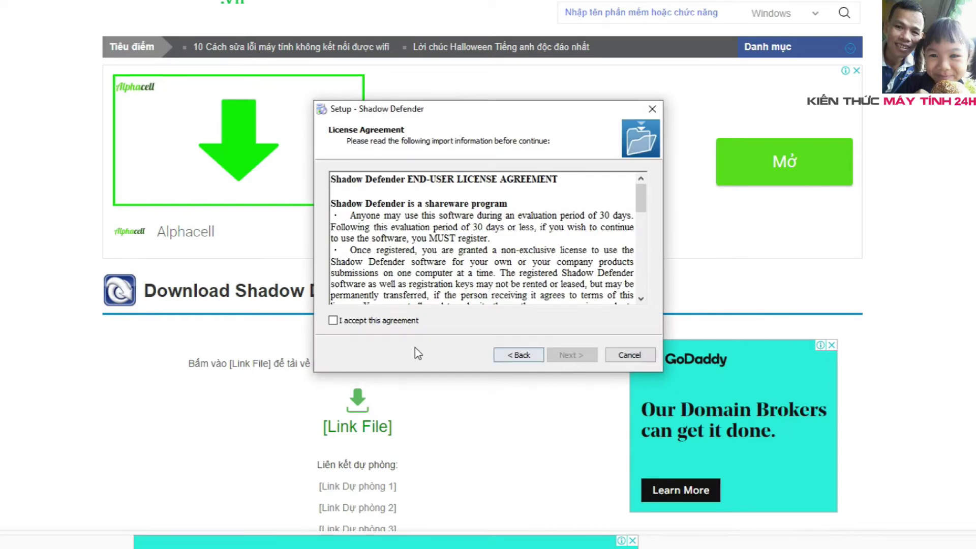
left_click(348, 322)
left_click(566, 353)
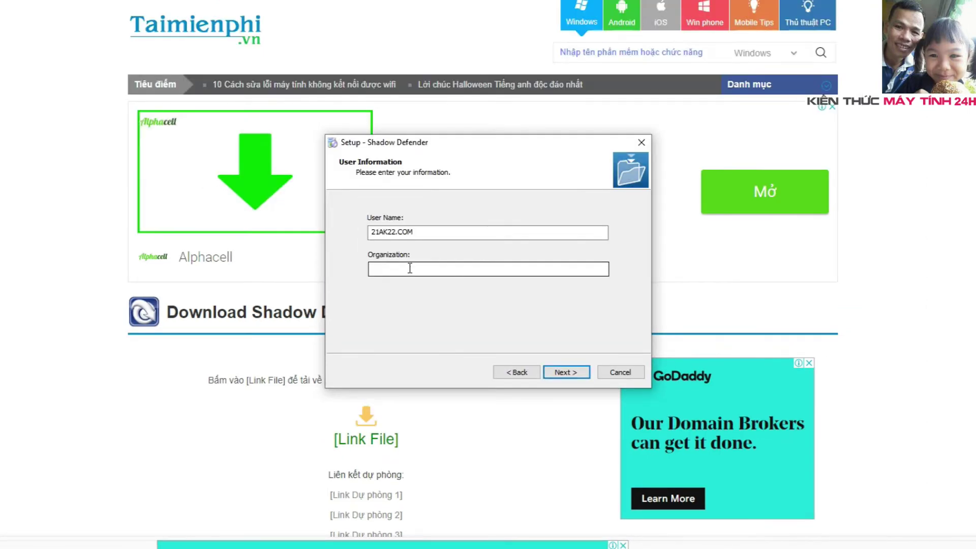
left_click(579, 371)
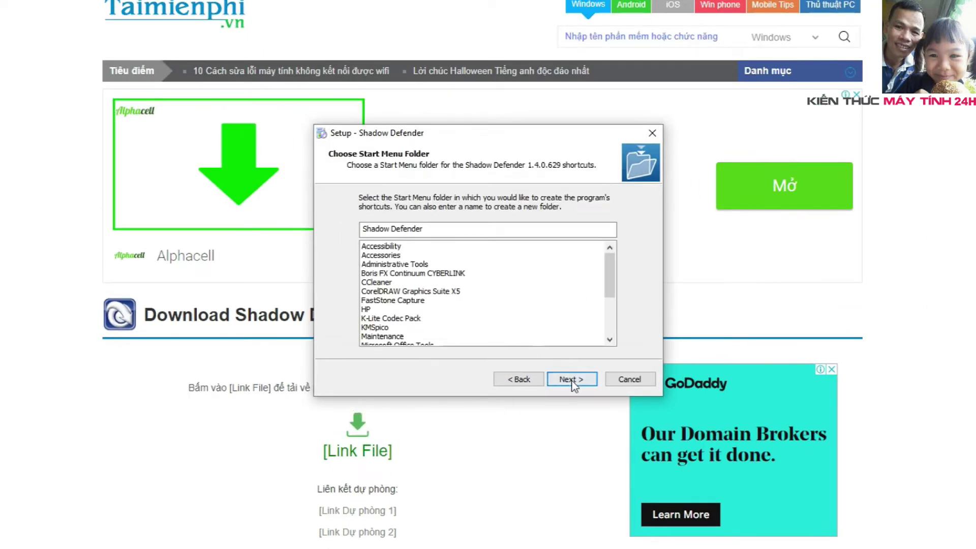
left_click(571, 378)
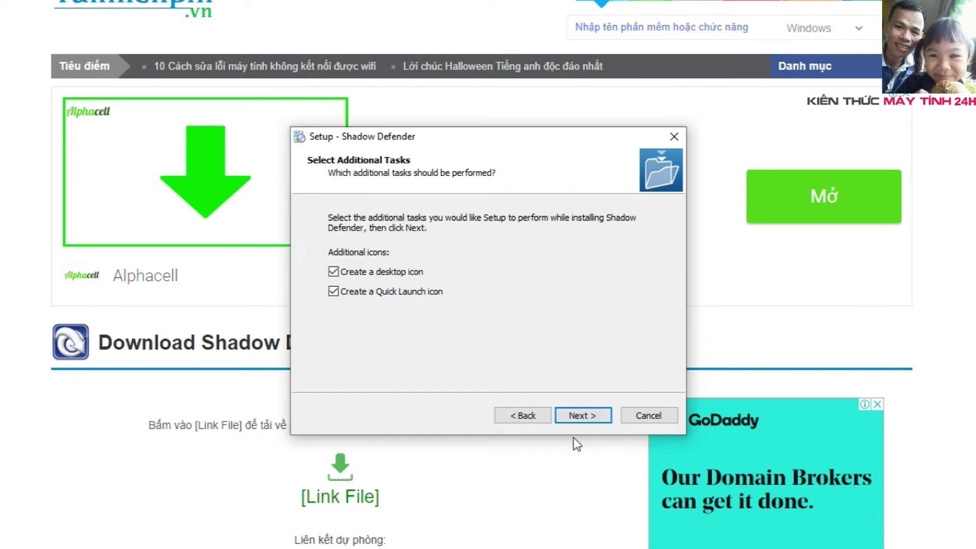
left_click(584, 416)
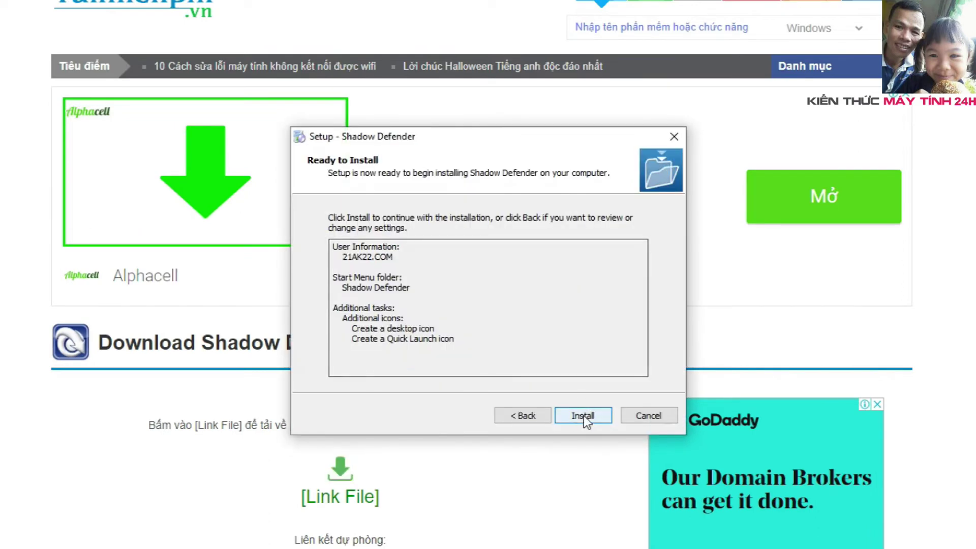
left_click(584, 413)
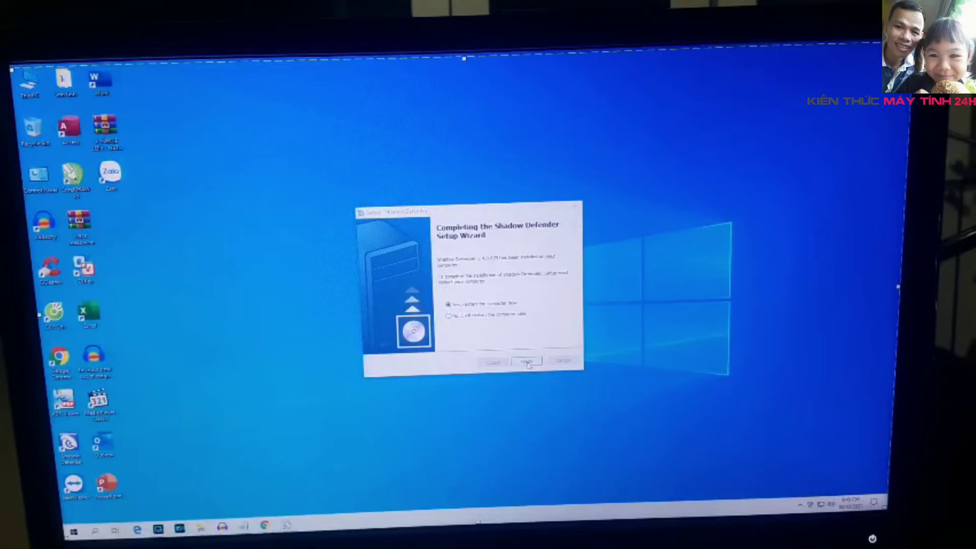
left_click(527, 362)
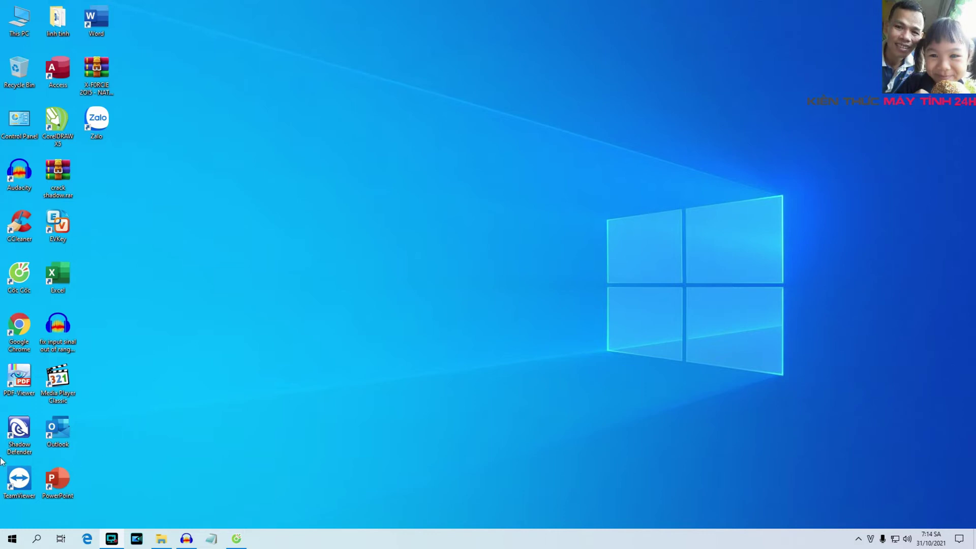
After the reboot, open Shadow Defender's main window from its hidden notification-area icon
double_click(21, 430)
left_click(859, 539)
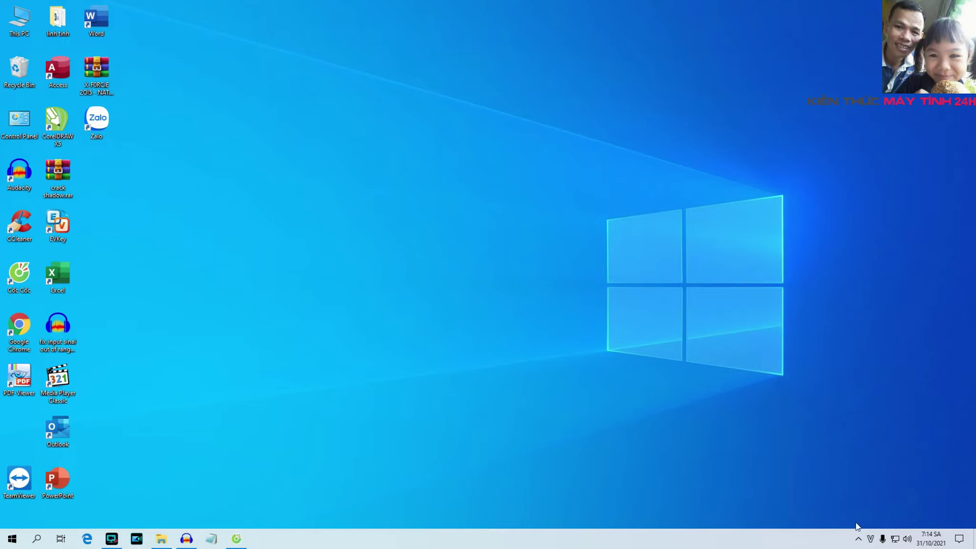
left_click(859, 539)
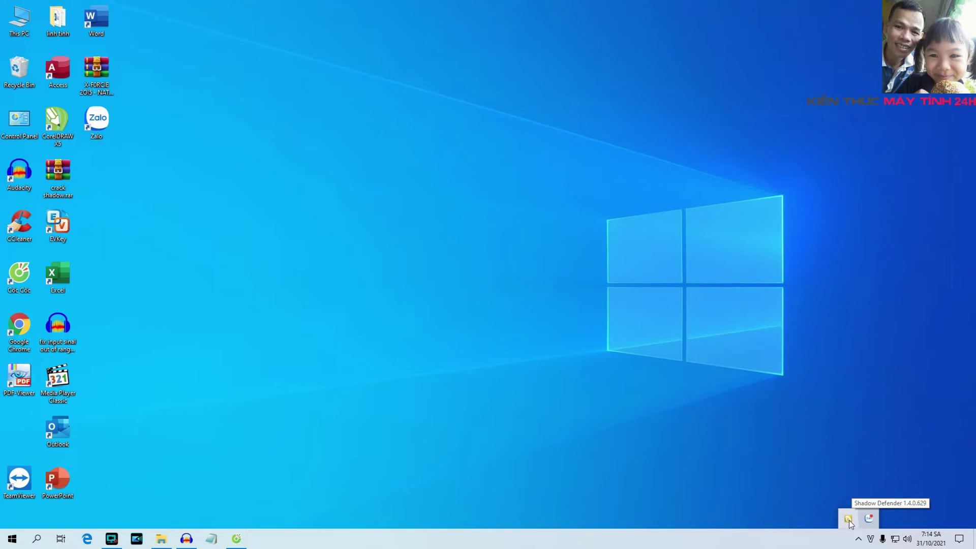
double_click(848, 519)
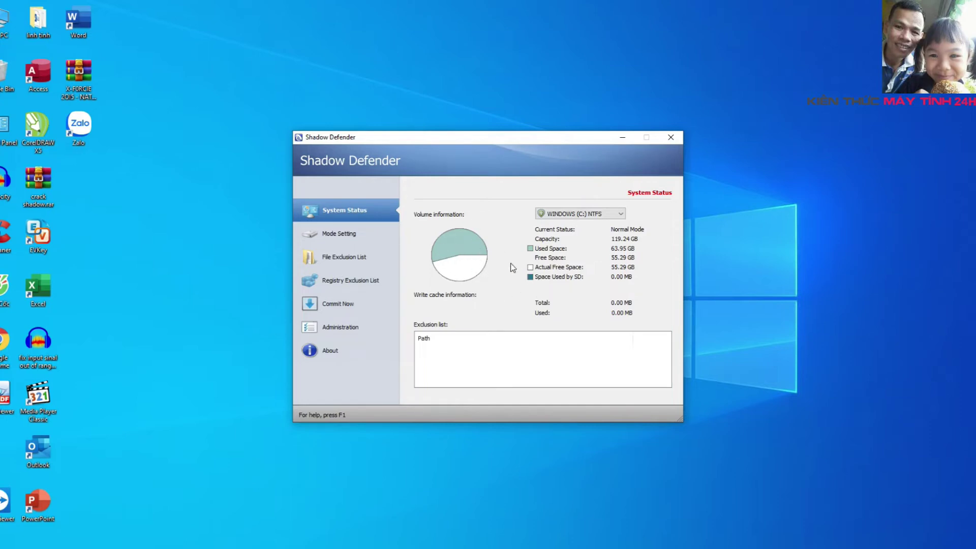
In Mode Setting, select only WINDOWS (C:), leaving DATA DISK1 (E:) and DATA DISK 2 (G:) unticked
left_click(345, 235)
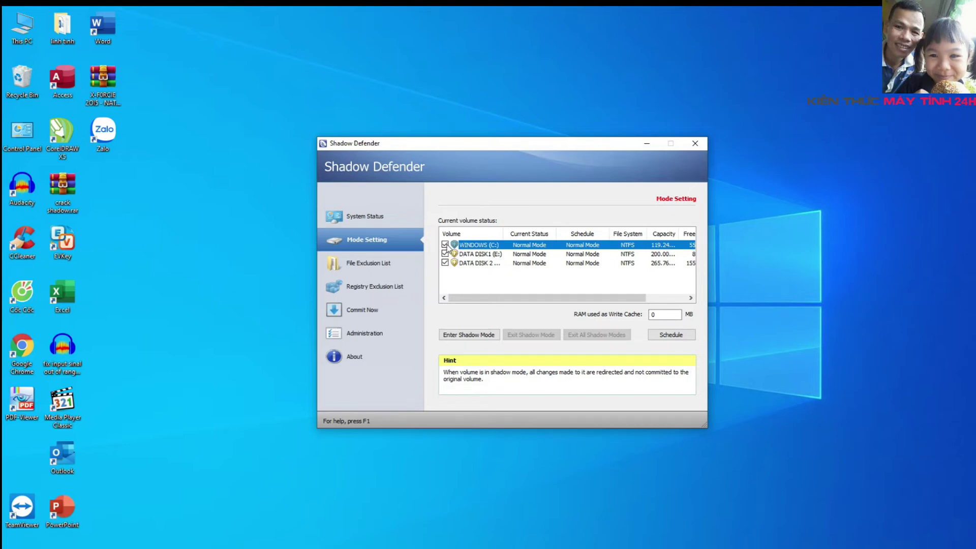
left_click(445, 263)
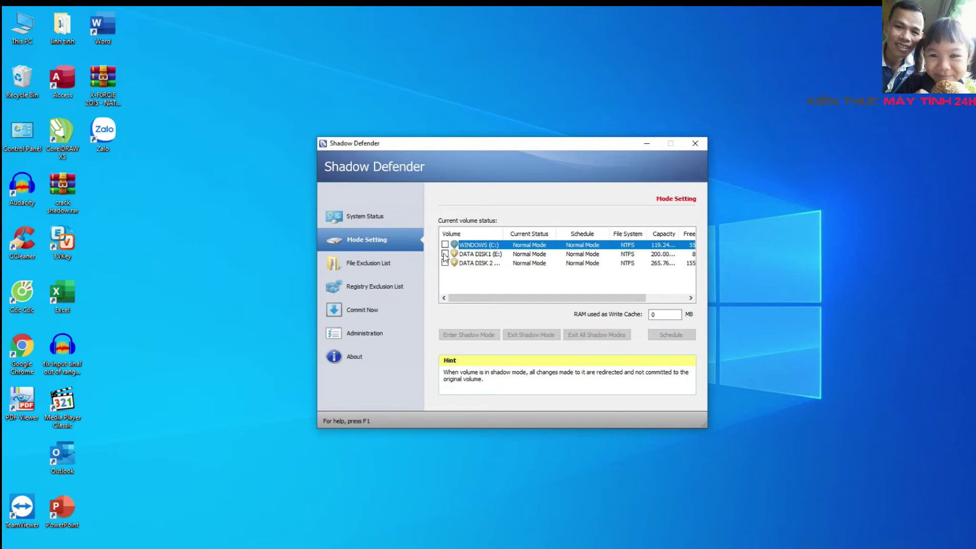
left_click(445, 254)
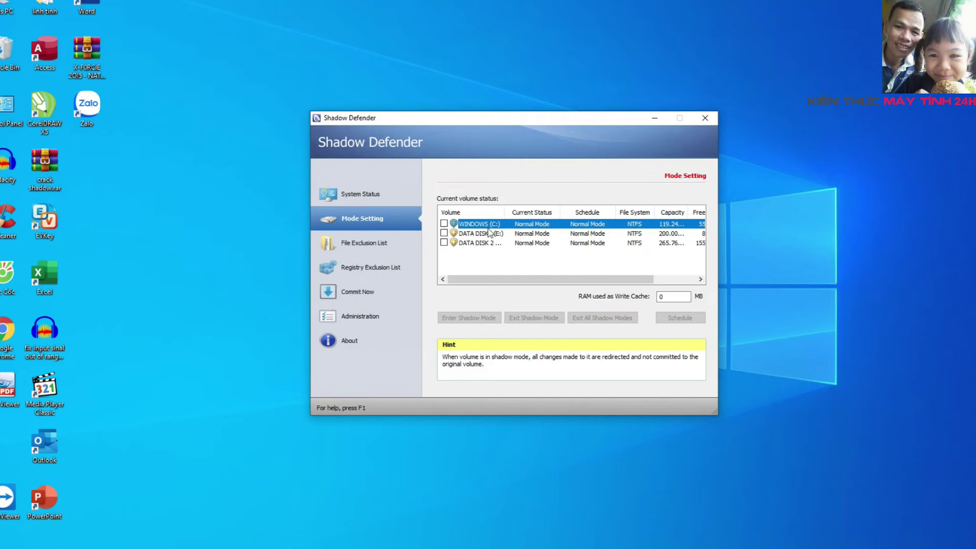
left_click(443, 223)
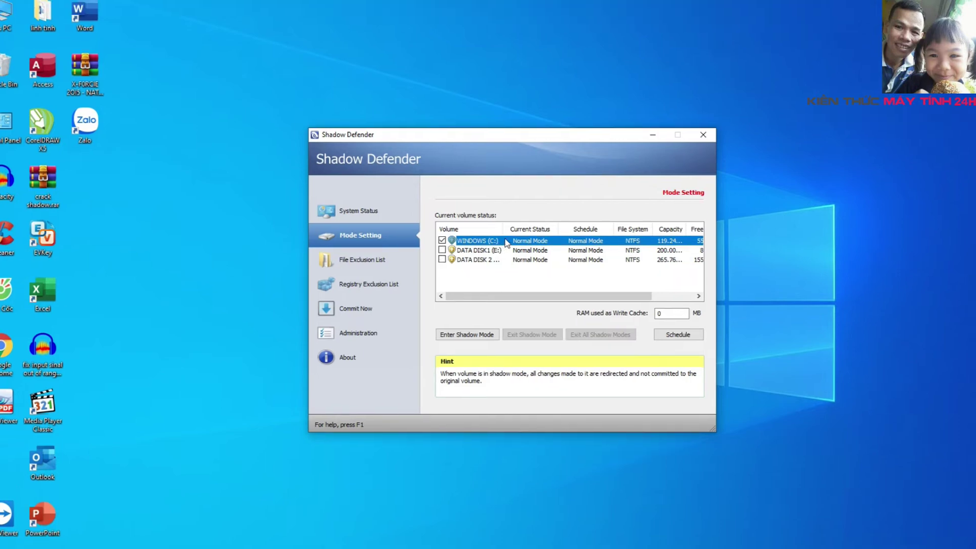
left_click_drag(498, 230, 540, 229)
left_click(442, 251)
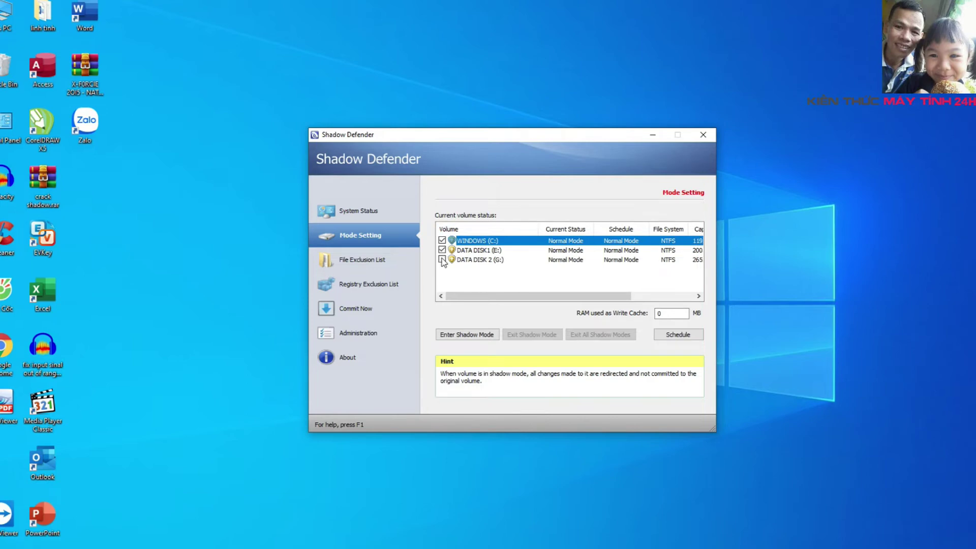
left_click(442, 259)
left_click(441, 240)
Put WINDOWS (C:) into Shadow Mode with 'Enter Shadow Mode on Boot' selected
left_click(465, 339)
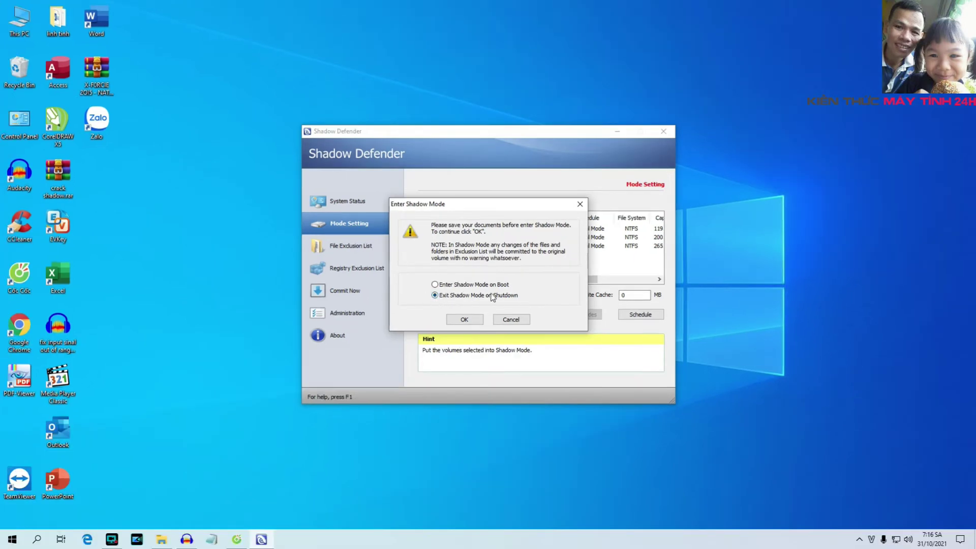
left_click(435, 295)
left_click(435, 285)
left_click(463, 319)
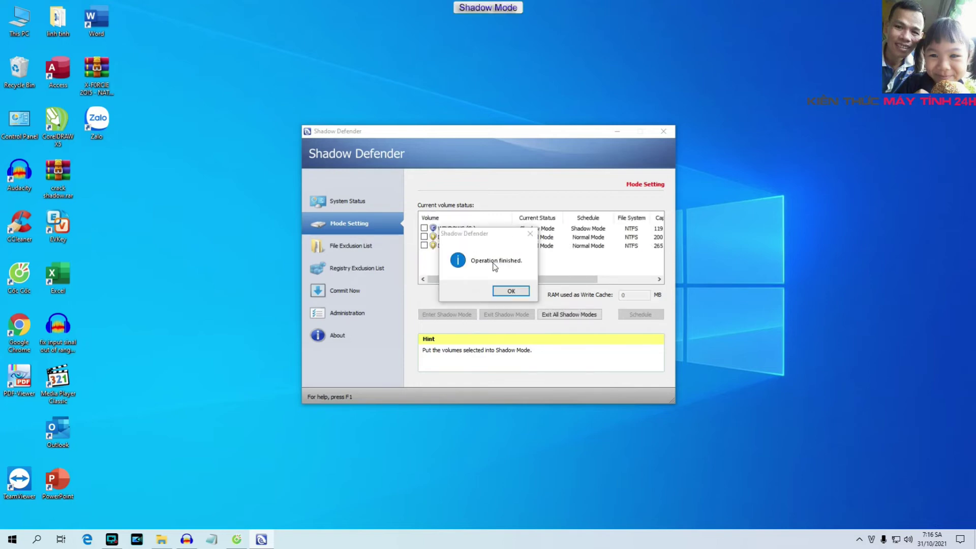
left_click(509, 291)
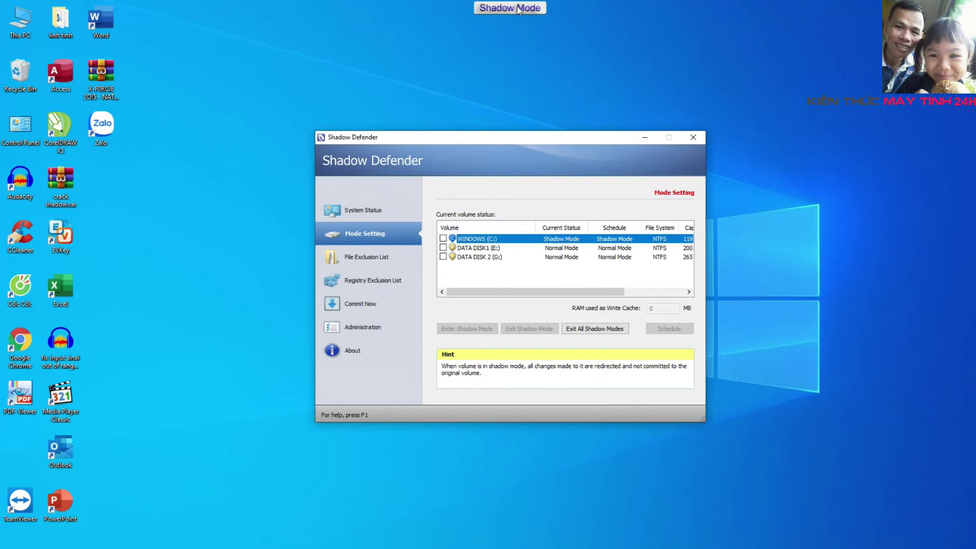
Go to the Administration page from Shadow Defender's left sidebar
mouse_move(494, 7)
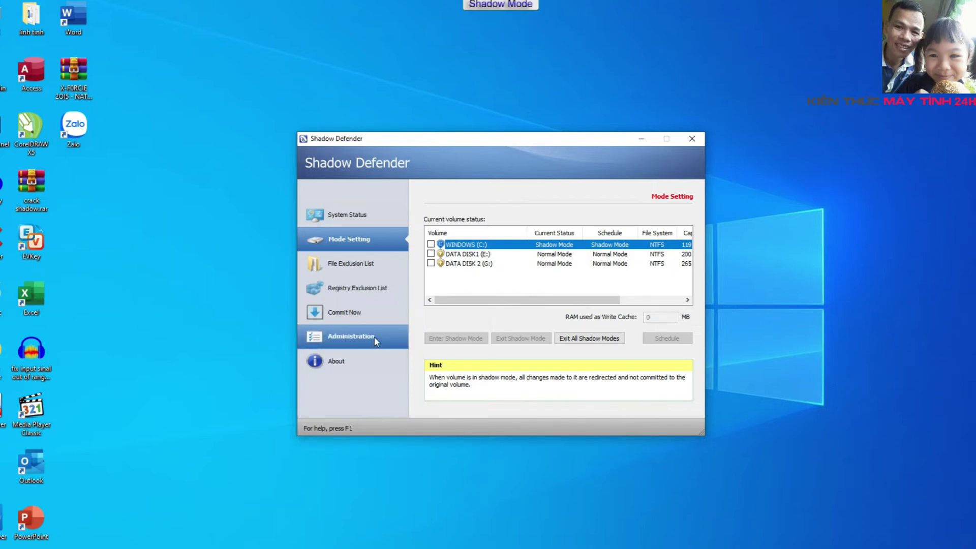
left_click(343, 338)
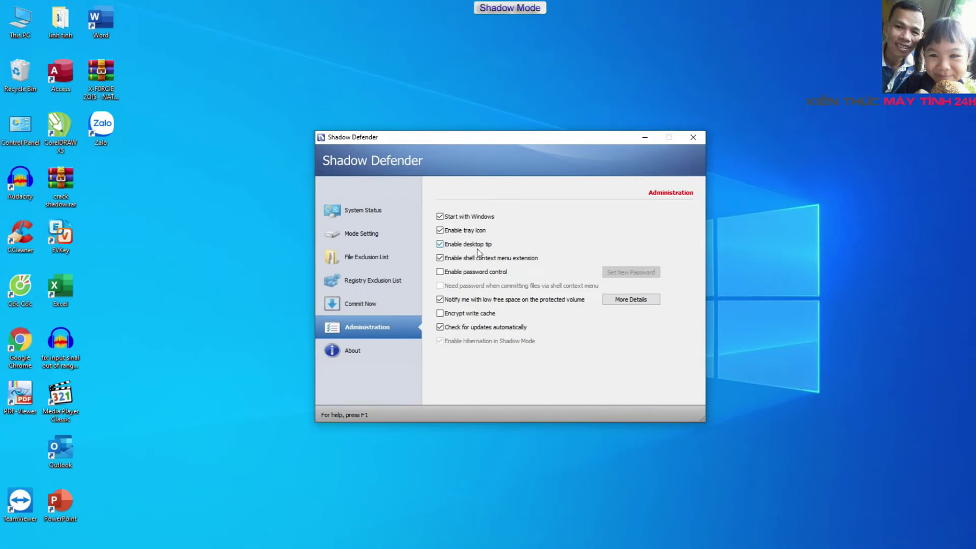
Leave the 'Enable desktop tip' option unticked on the Administration page
left_click(440, 244)
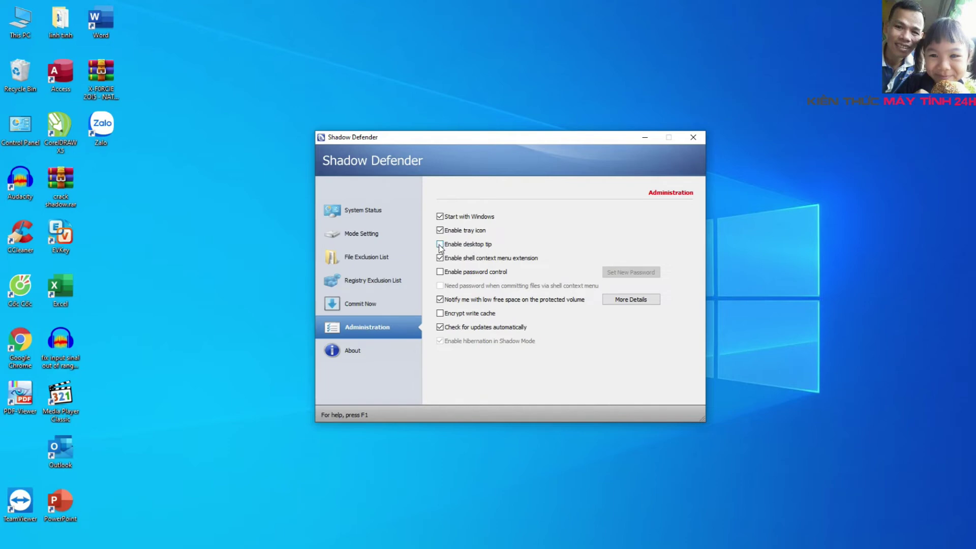
left_click(440, 245)
left_click(440, 244)
left_click(440, 245)
left_click(440, 244)
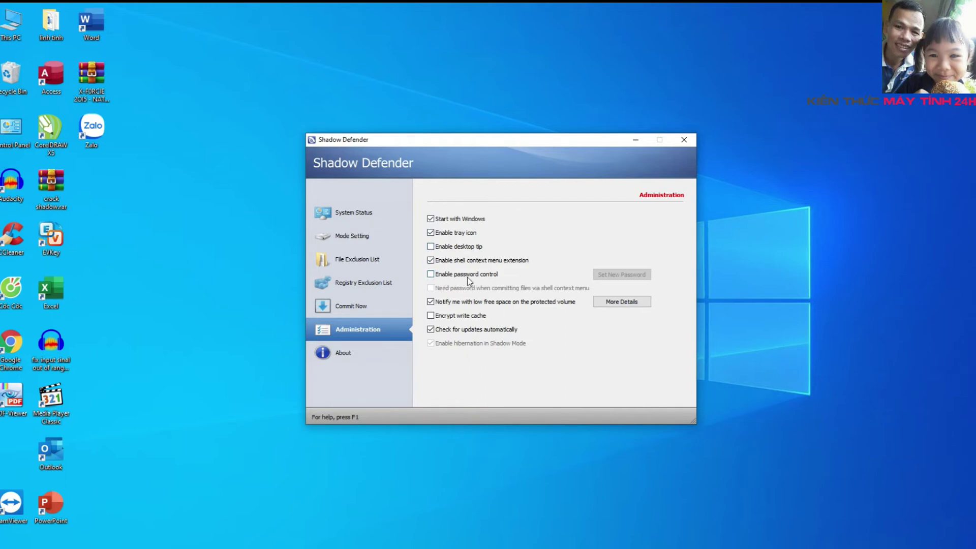
Enable password control, entering the new password in both Password and Confirm fields
left_click(431, 276)
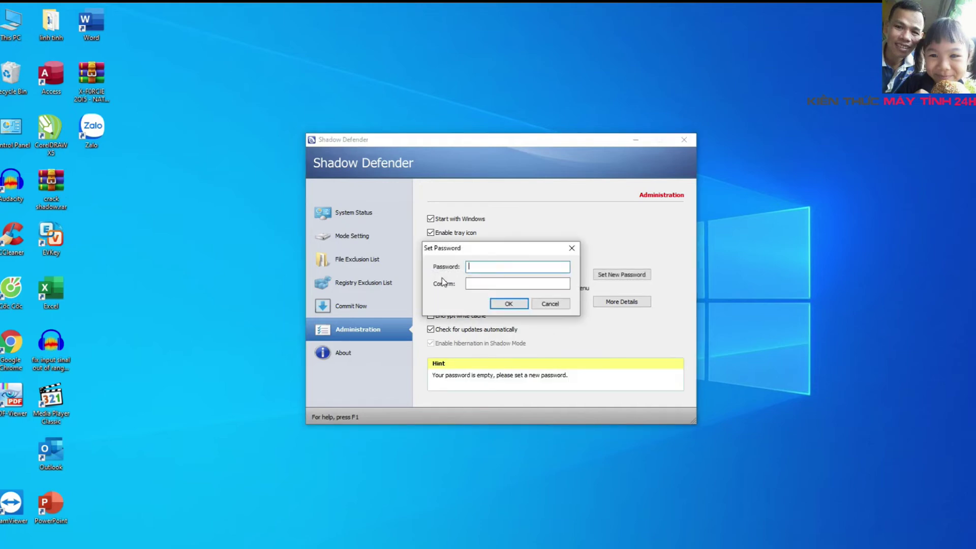
left_click(551, 304)
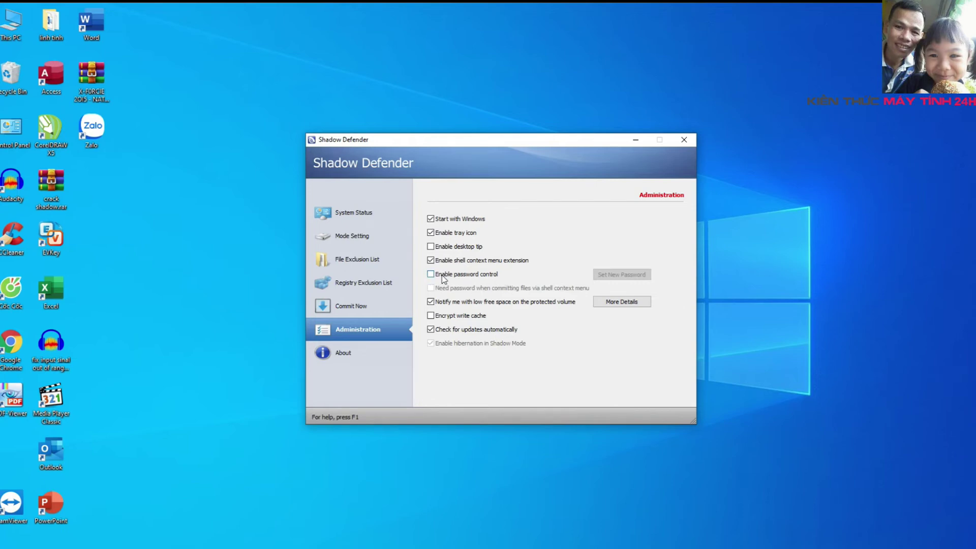
left_click(430, 274)
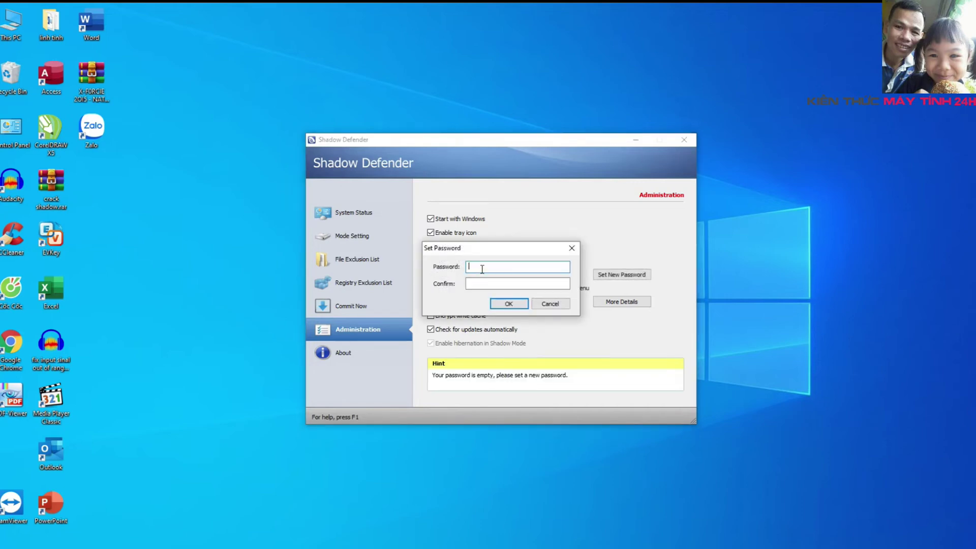
type("123456789")
left_click(480, 285)
type("123456789")
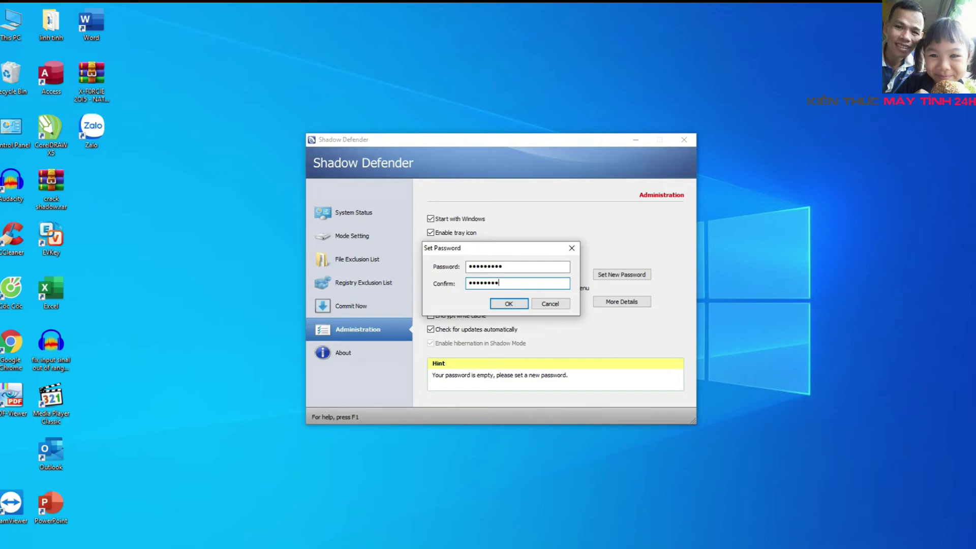
left_click(519, 304)
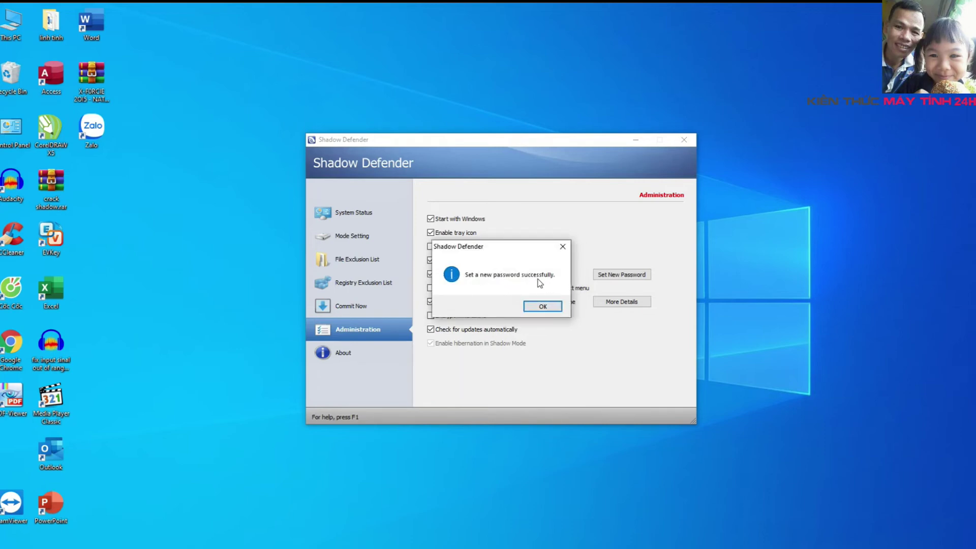
Accept the 'Set a new password successfully' message and close the Shadow Defender window
left_click(535, 306)
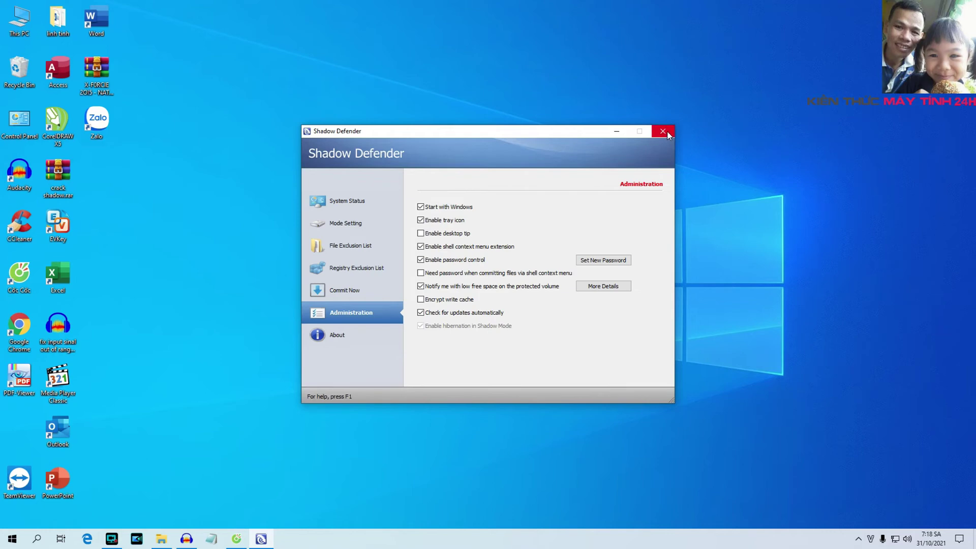
left_click(662, 132)
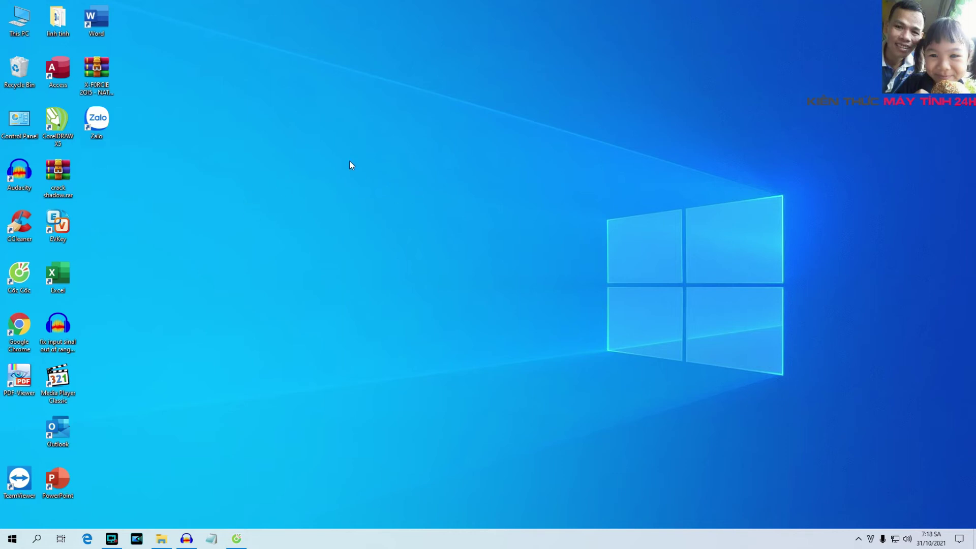
Create a new desktop folder named virus
right_click(313, 122)
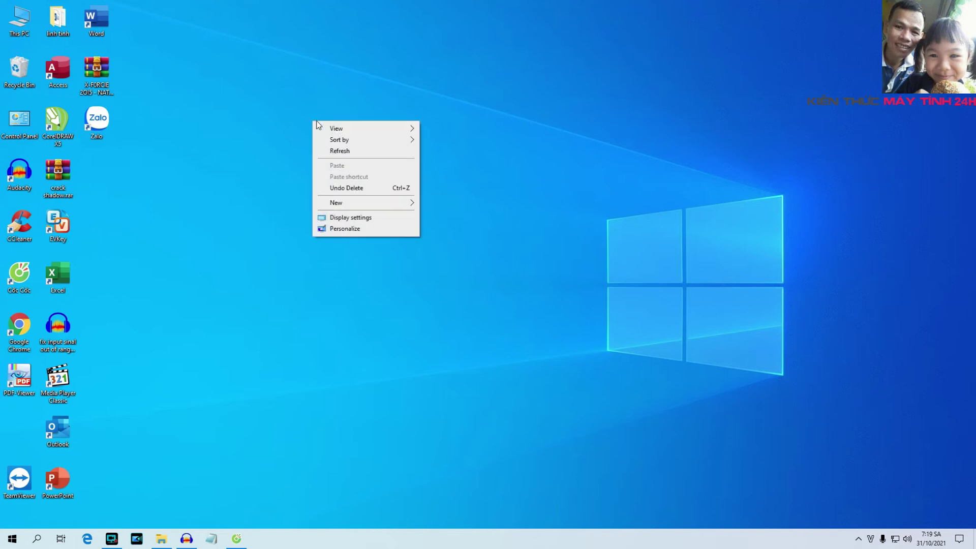
mouse_move(367, 207)
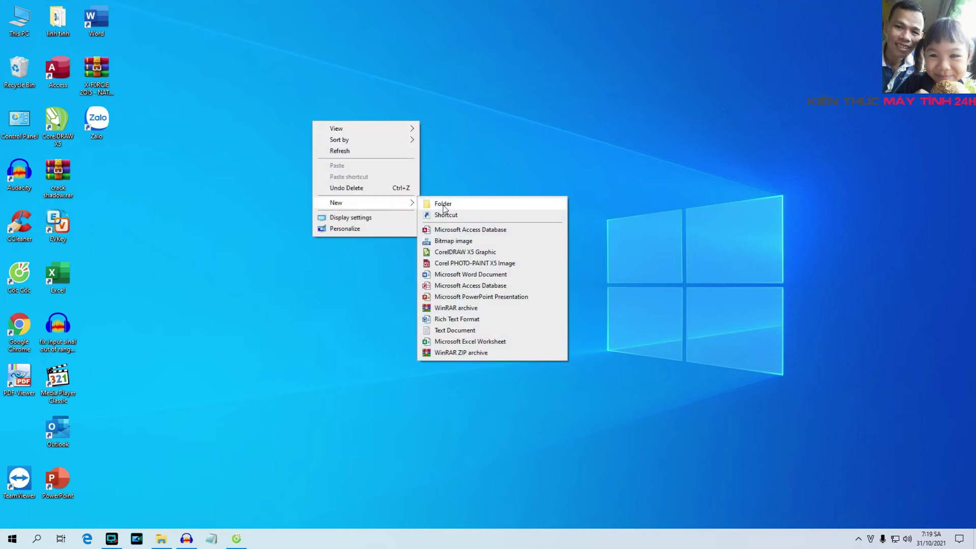
left_click(442, 203)
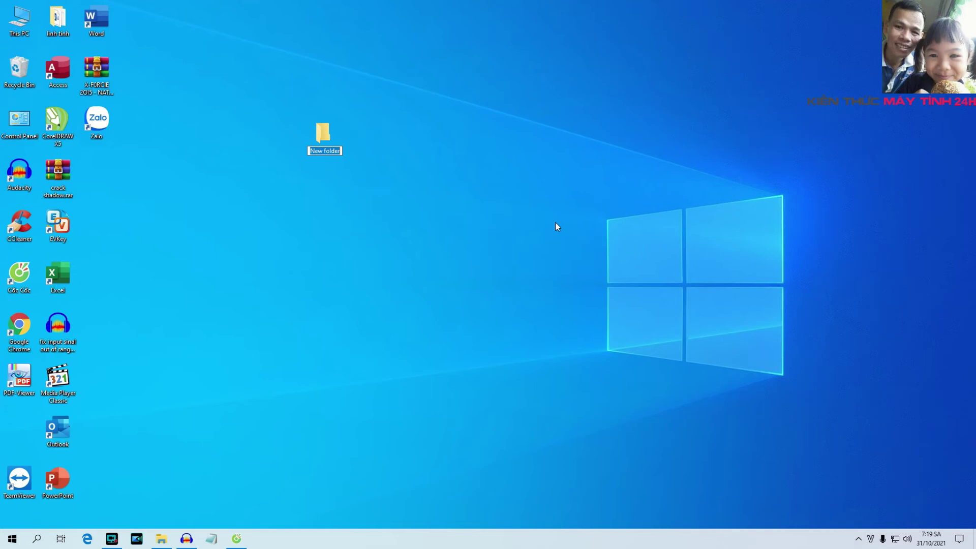
type("virus")
key("Return")
left_click(395, 277)
Create a second desktop folder named rac
right_click(307, 240)
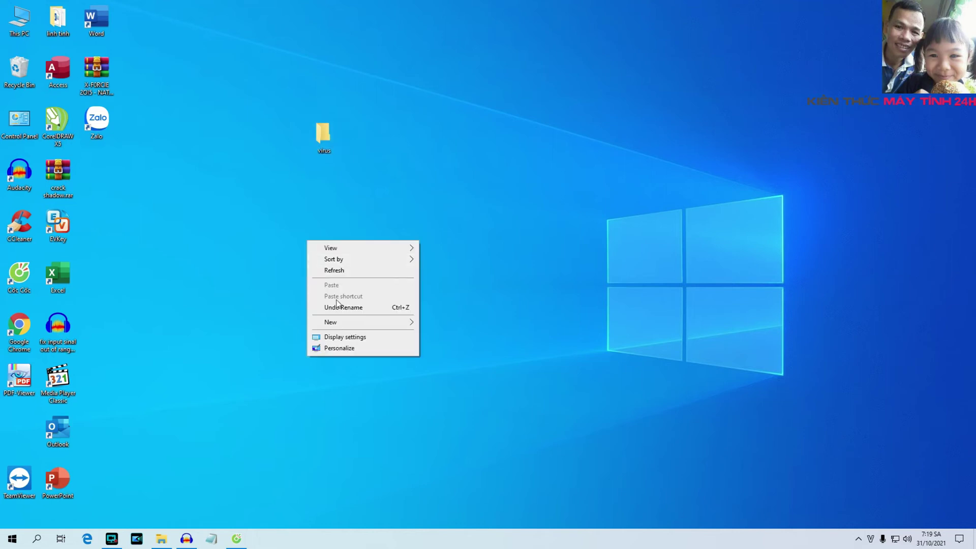
mouse_move(369, 326)
left_click(488, 323)
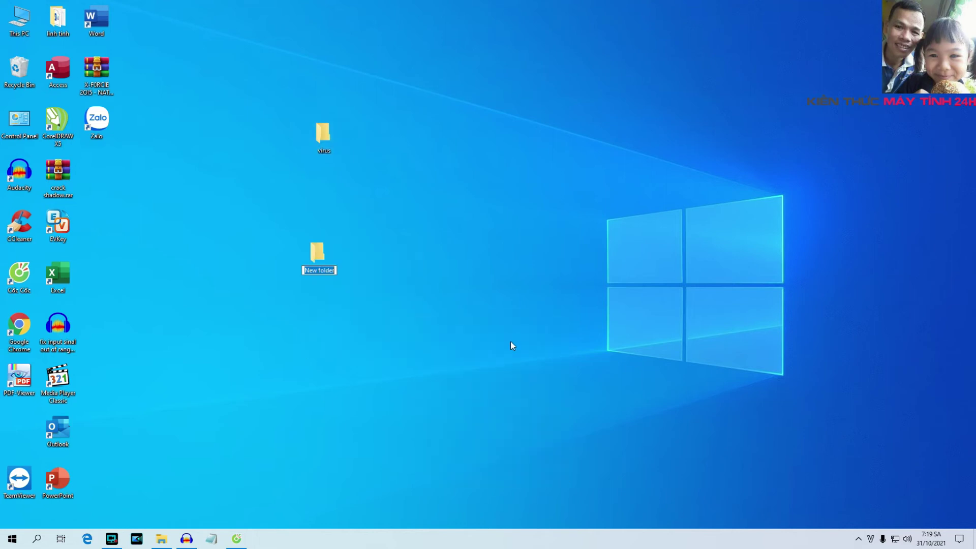
type("rac")
key("Return")
left_click(503, 335)
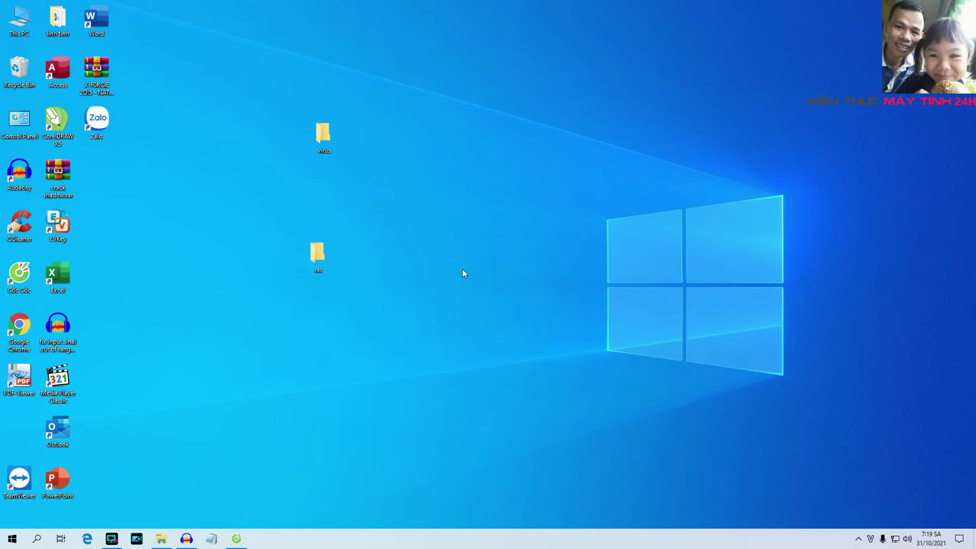
Create a third desktop folder named abc
right_click(456, 174)
mouse_move(492, 258)
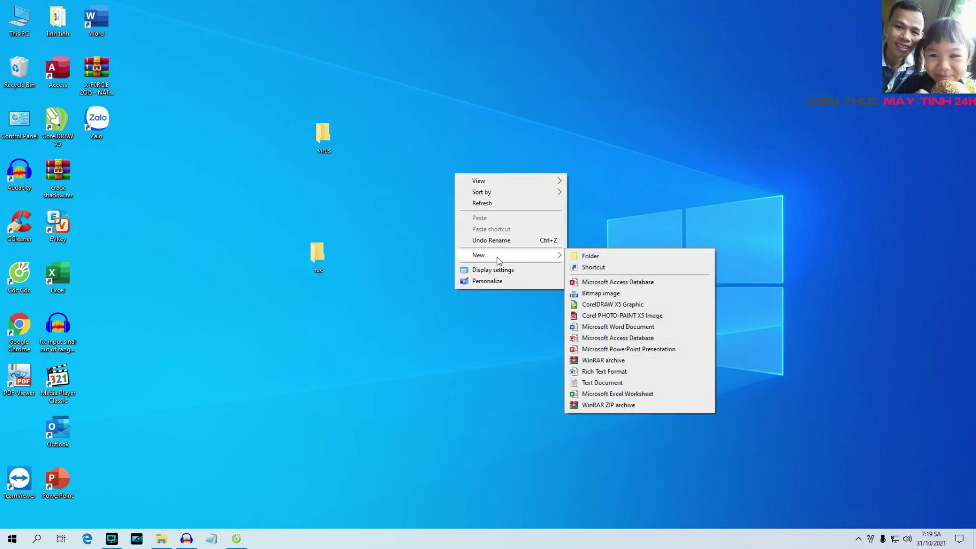
left_click(618, 258)
type("abc")
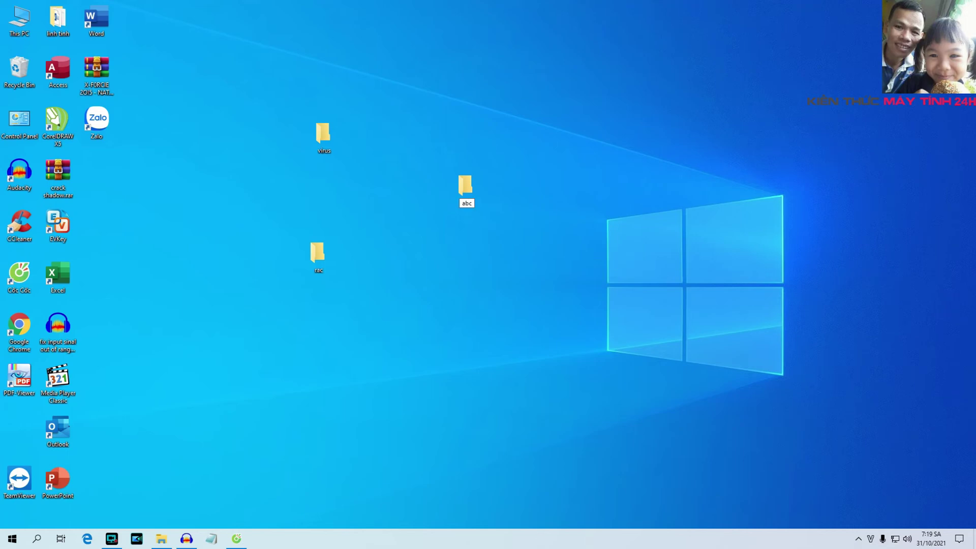
key("Return")
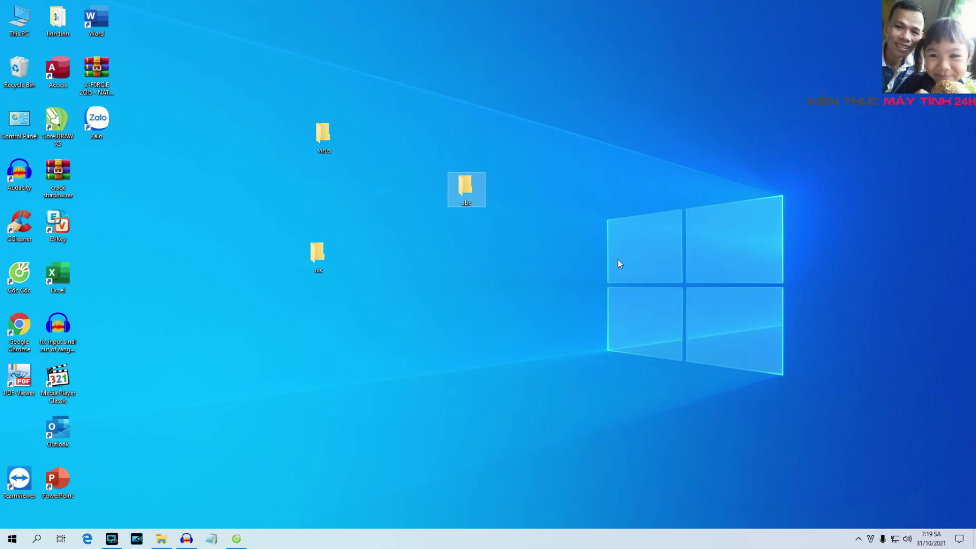
left_click(564, 239)
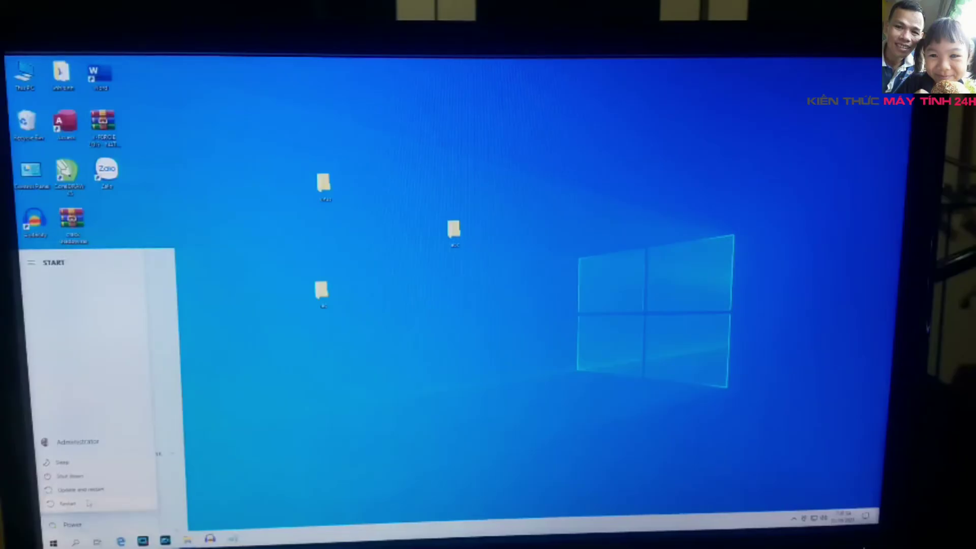
Restart Windows from the Start menu's power options
left_click(89, 503)
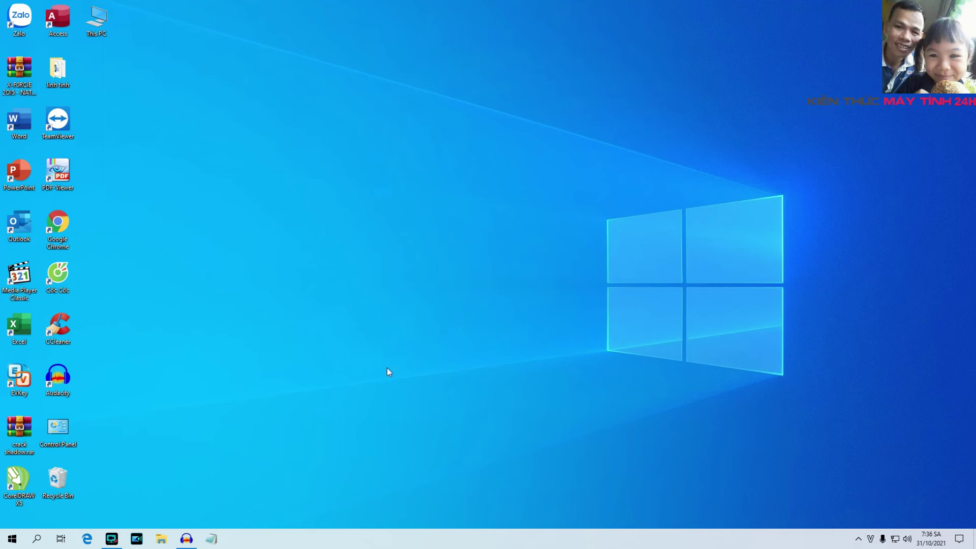
Open Shadow Defender from its tray icon and unlock it with the program password
left_click(858, 539)
left_click(525, 284)
left_click(858, 540)
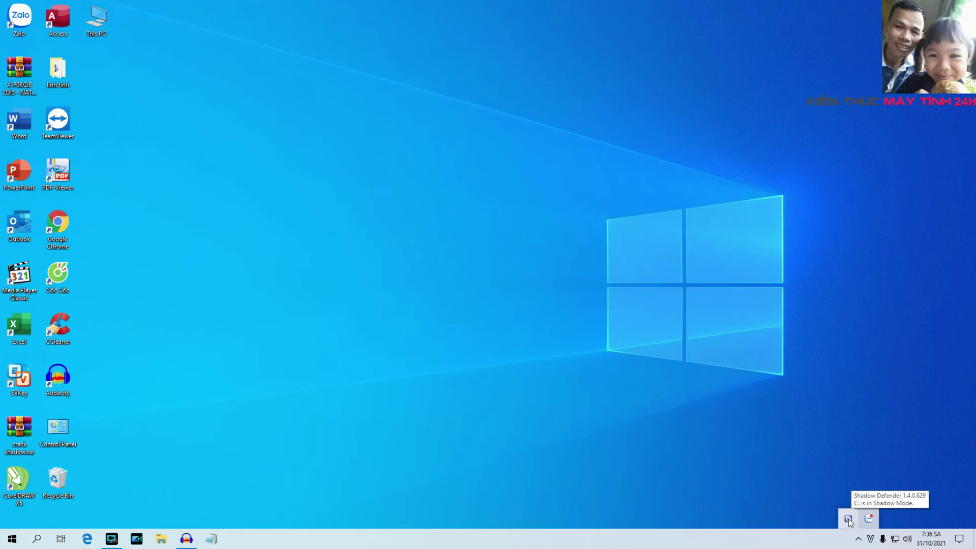
double_click(849, 519)
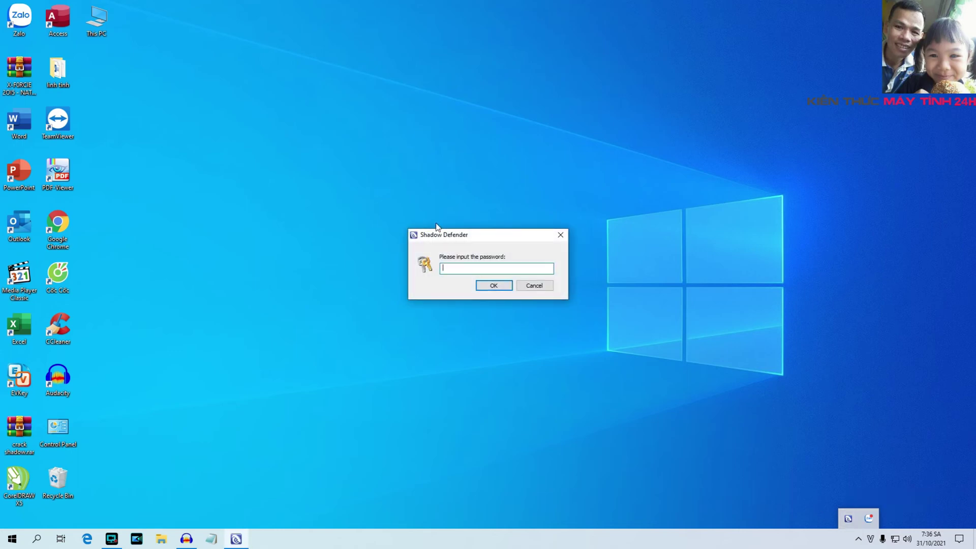
left_click(460, 266)
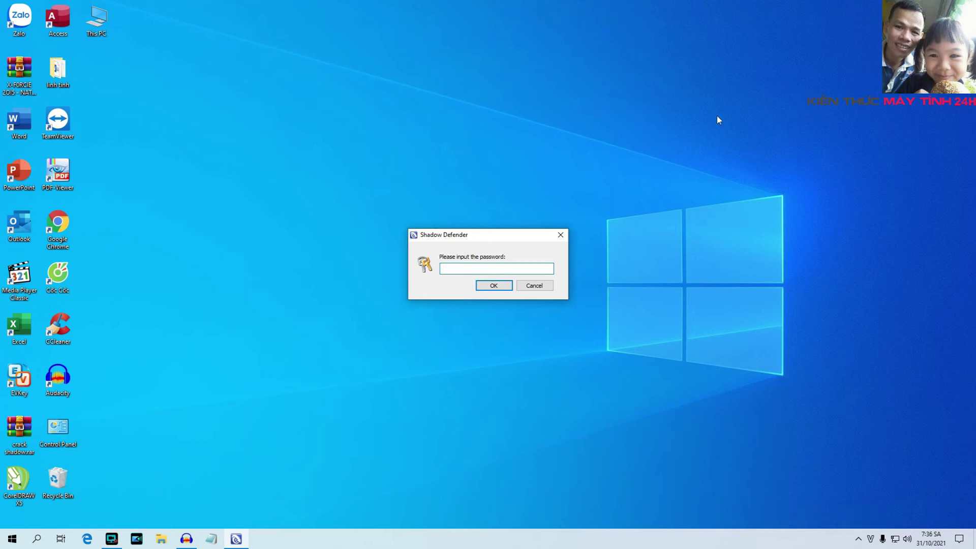
type("123456789")
left_click(493, 285)
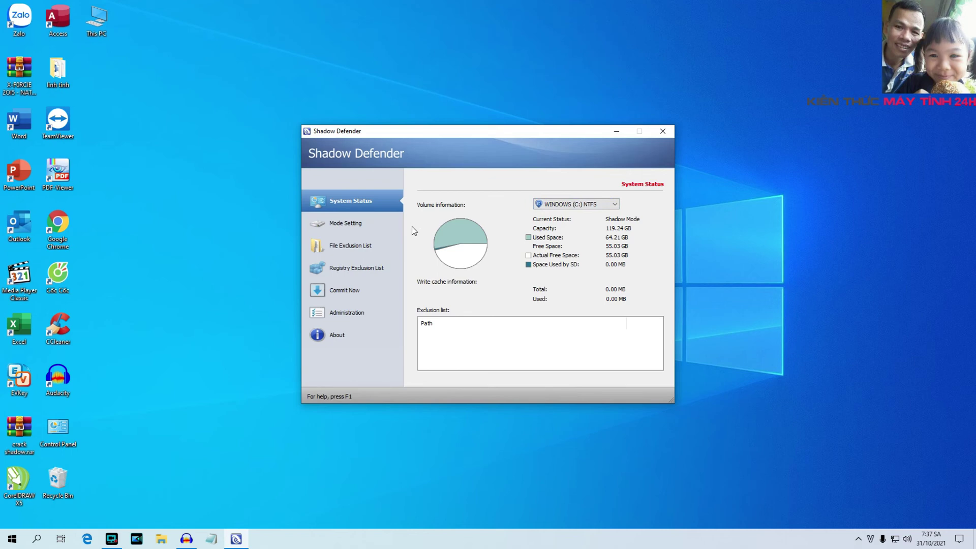
Check WINDOWS (C:) in the Mode Setting volume list, then close Shadow Defender
left_click(334, 224)
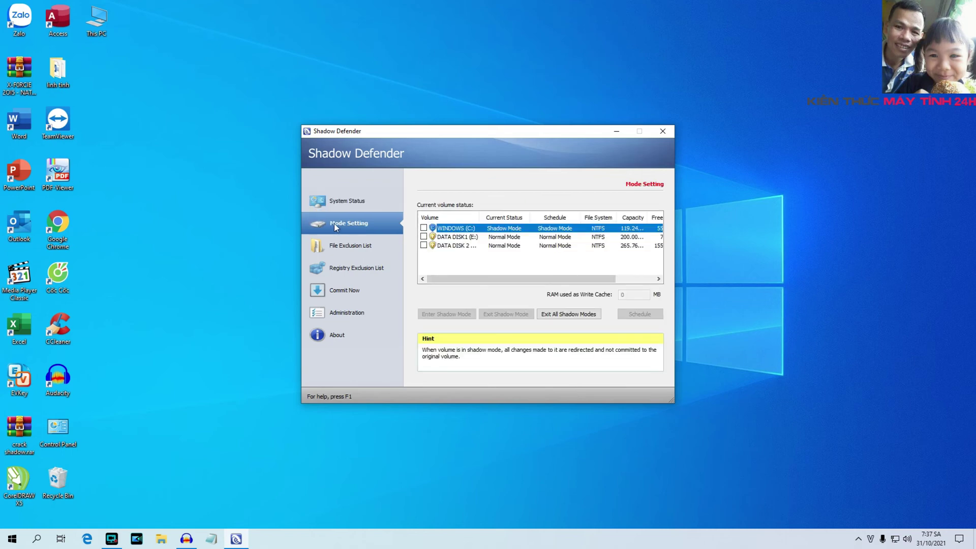
left_click(424, 228)
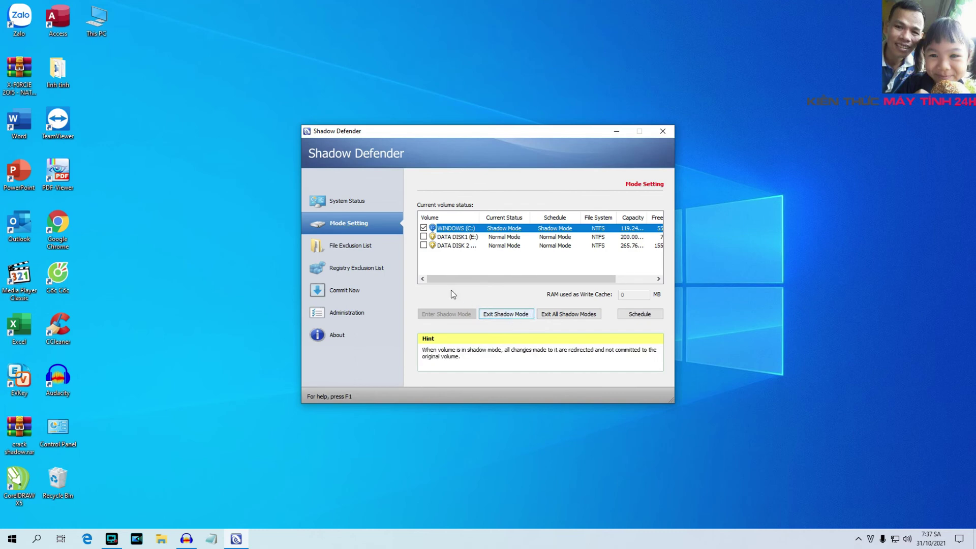
left_click(423, 229)
left_click(423, 228)
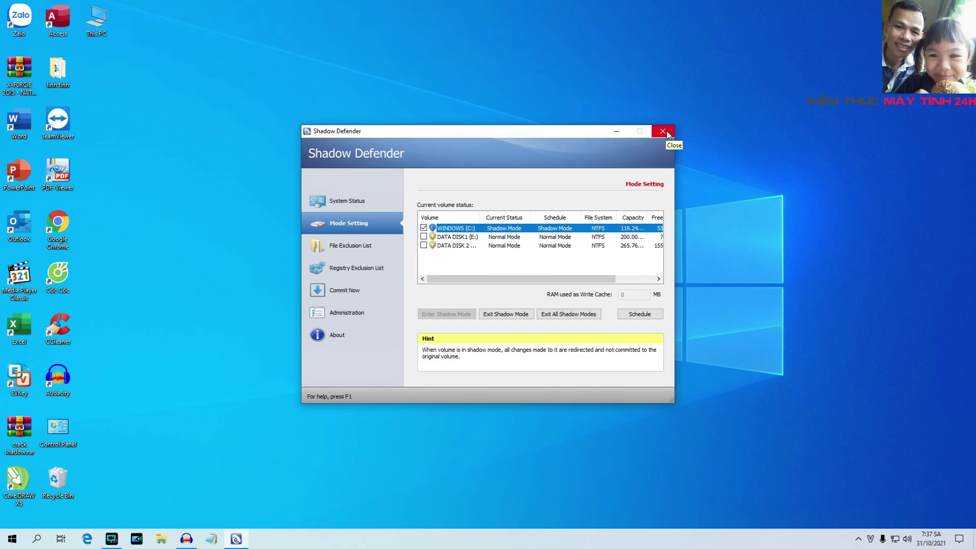
left_click(666, 133)
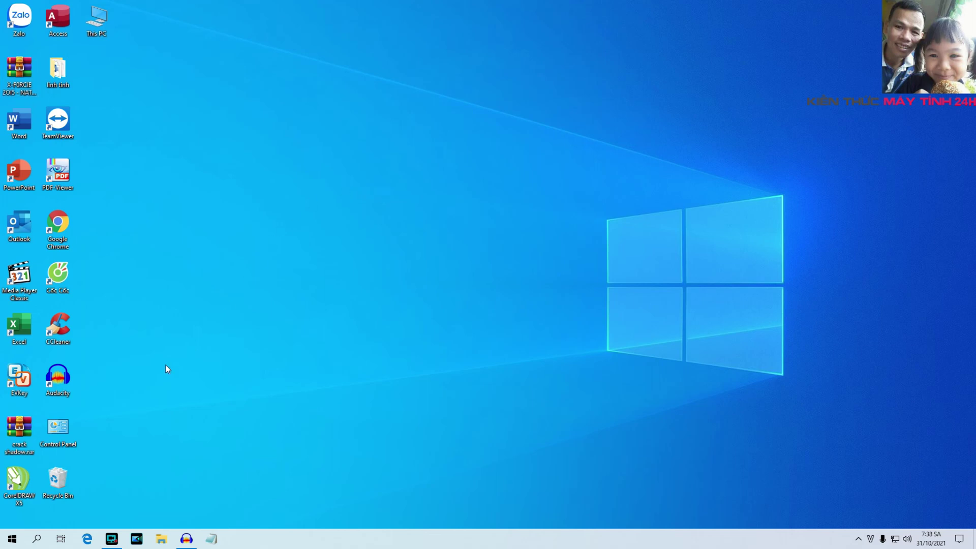
Move crack shadow.rar to the desktop centre and extract it to a crack shadow folder below it
left_click_drag(21, 430, 403, 296)
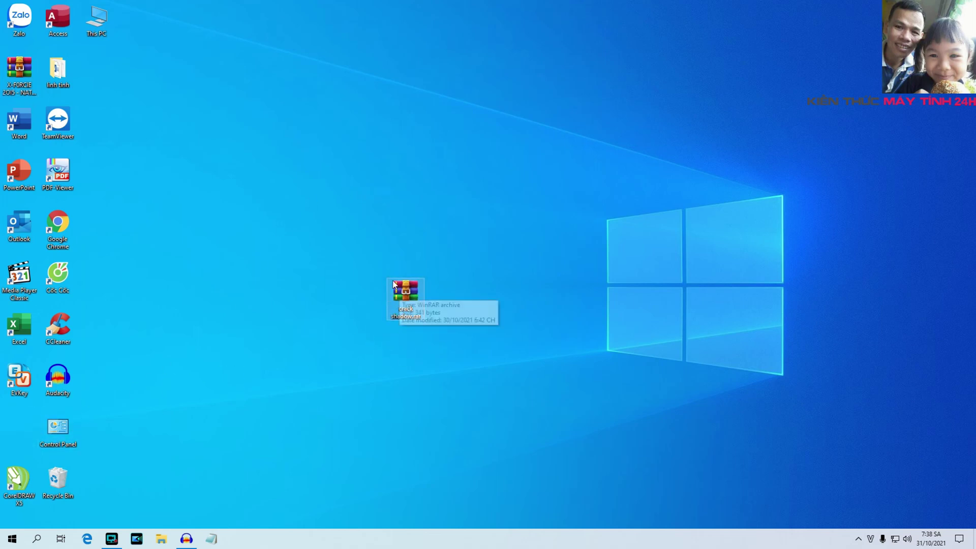
left_click(463, 322)
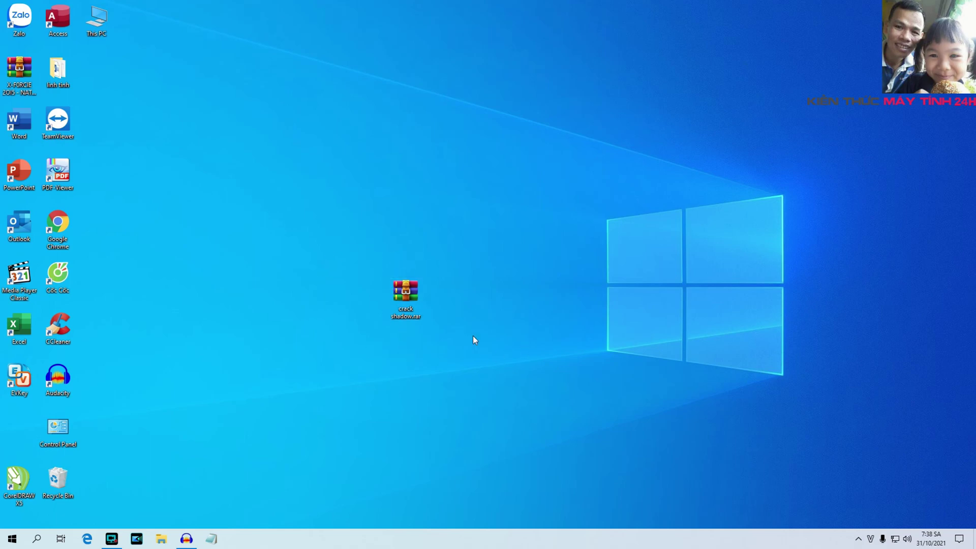
left_click(405, 291)
right_click(404, 289)
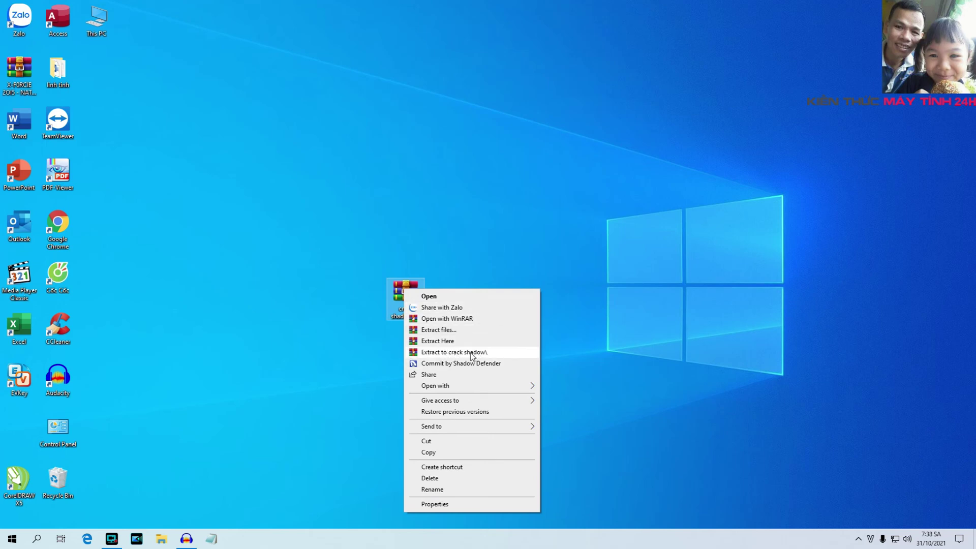
left_click(454, 352)
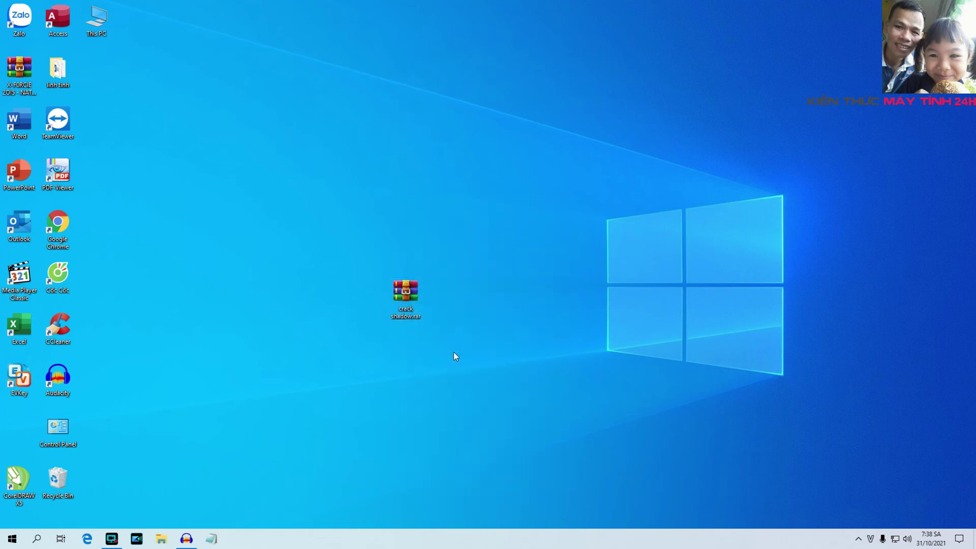
left_click_drag(20, 432, 407, 360)
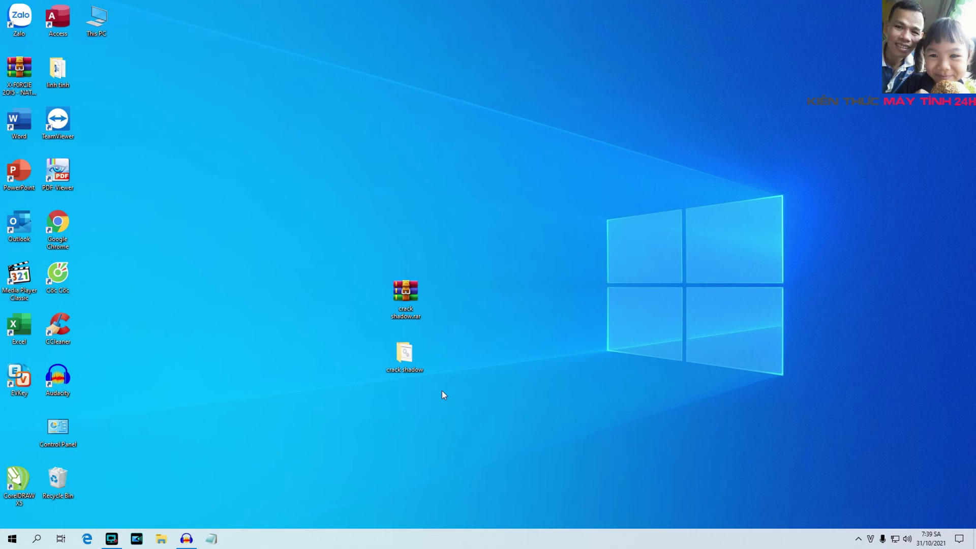
Open the crack shadow folder and run crack shadow.cmd via Open
double_click(402, 350)
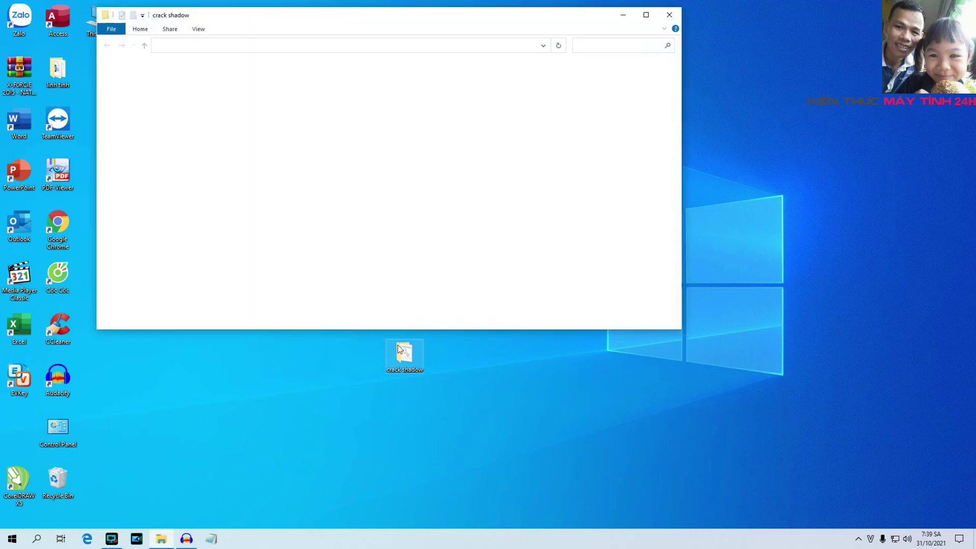
left_click_drag(320, 32, 436, 80)
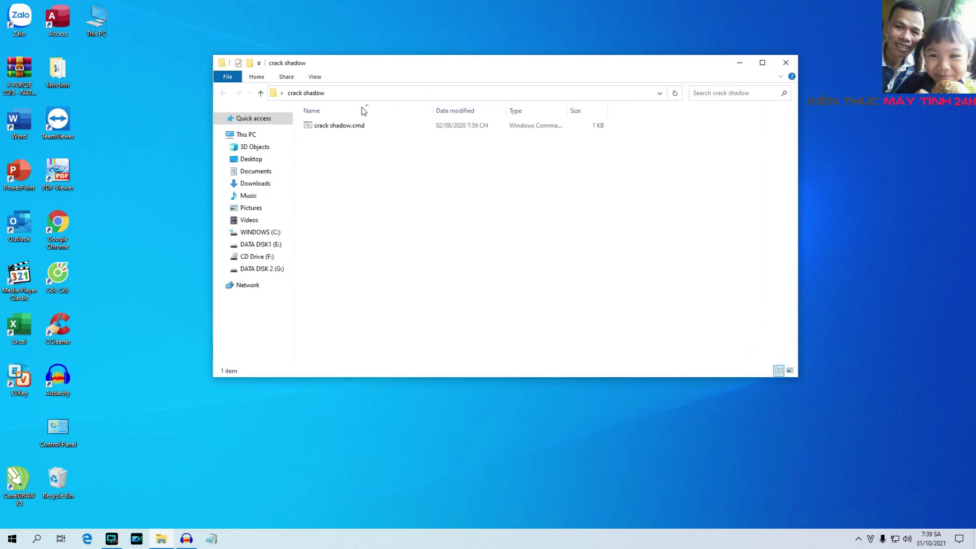
right_click(342, 126)
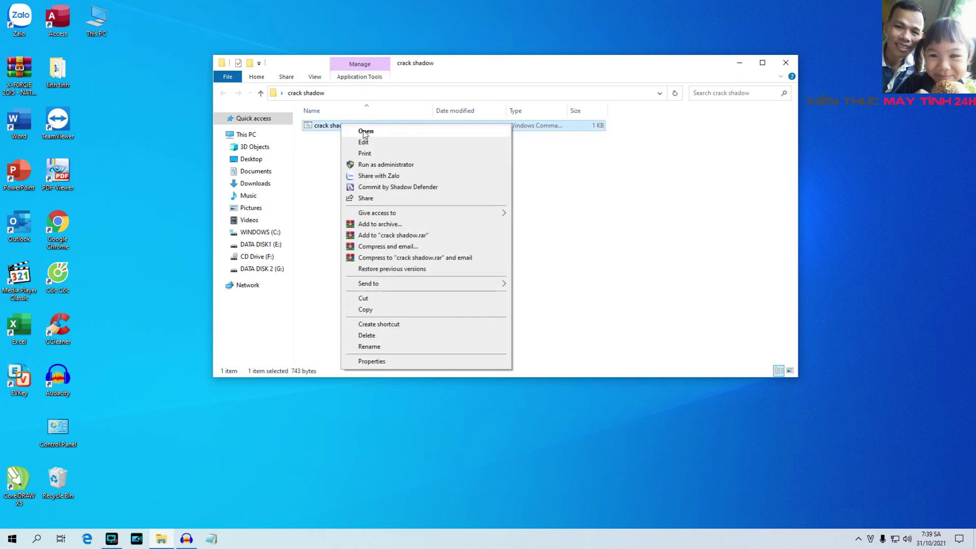
left_click(376, 132)
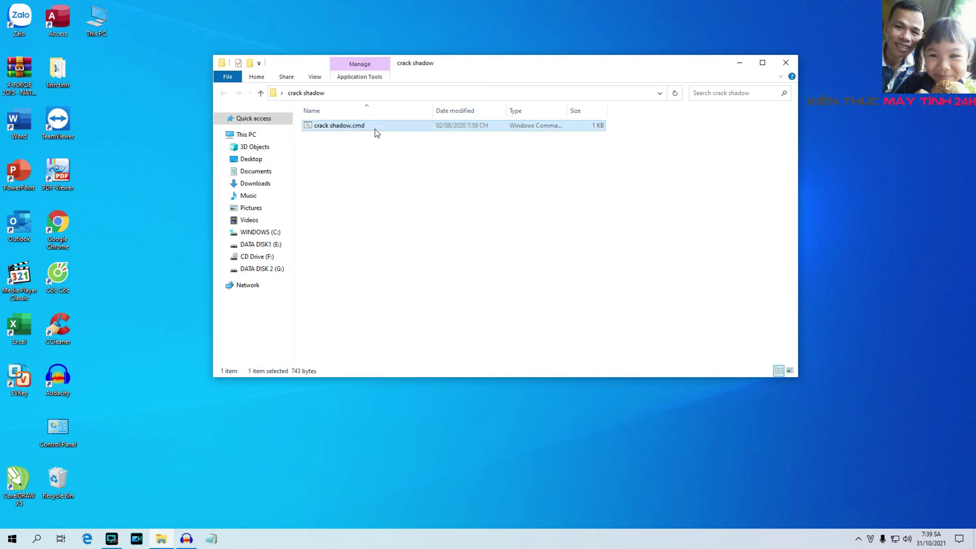